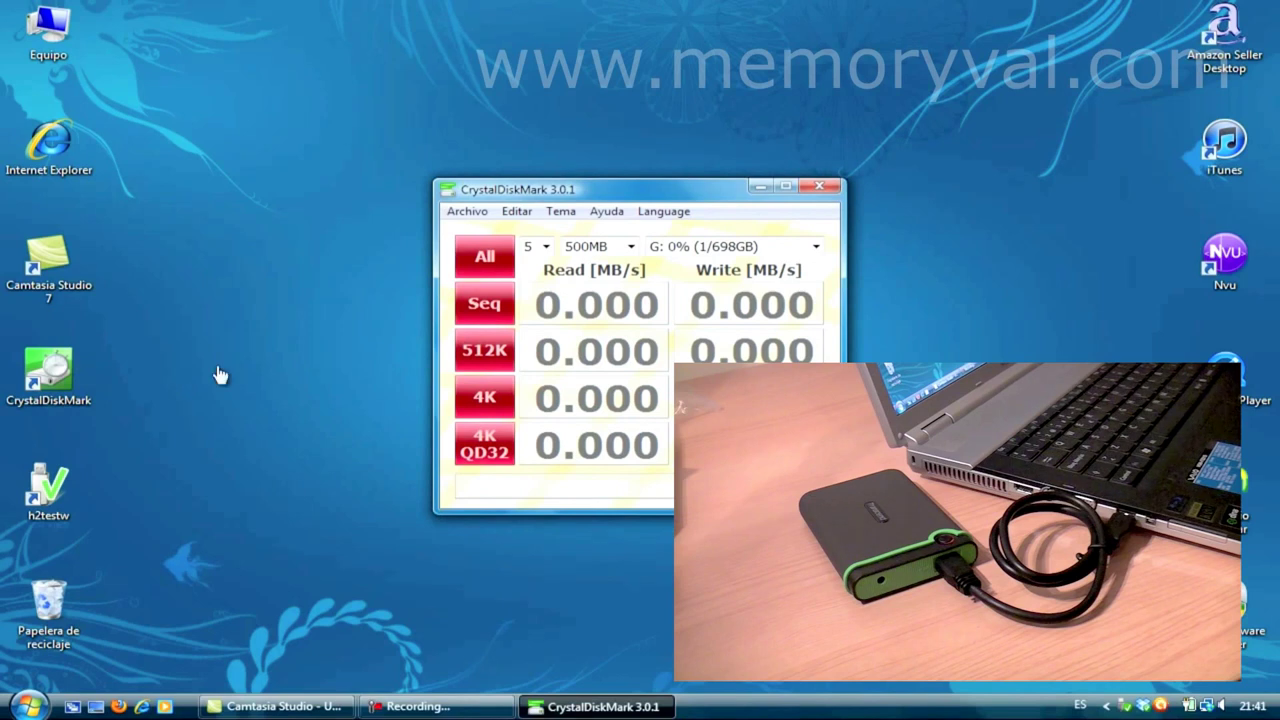
Step: Configure the disk benchmark for 5 runs with a 500MB test size on drive G:
drag(616, 193, 499, 115)
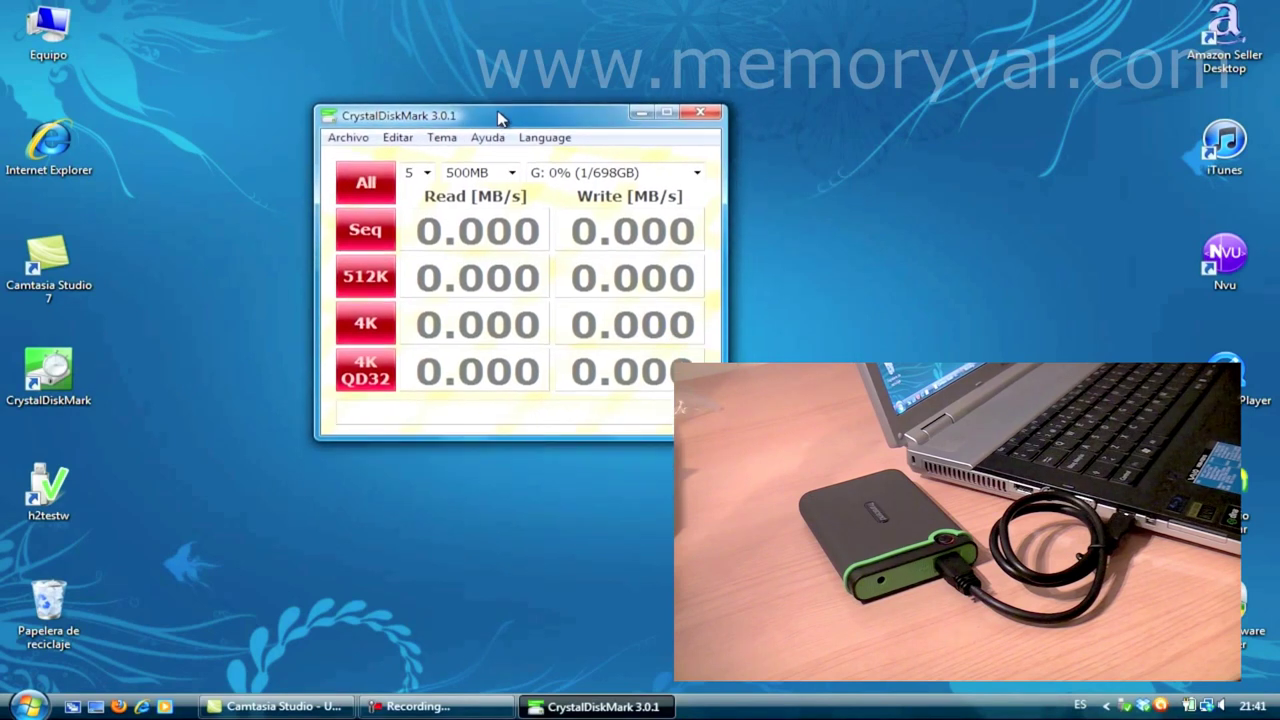
click(426, 171)
click(410, 251)
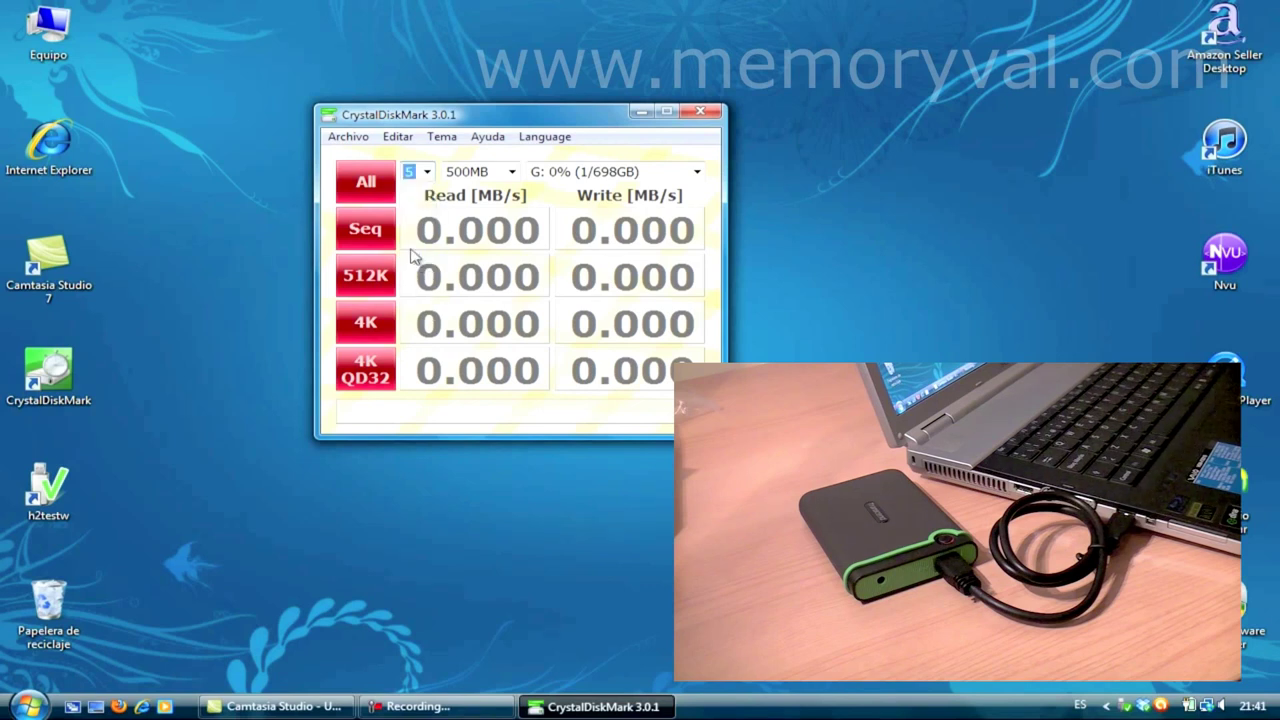
drag(433, 117, 440, 126)
click(519, 182)
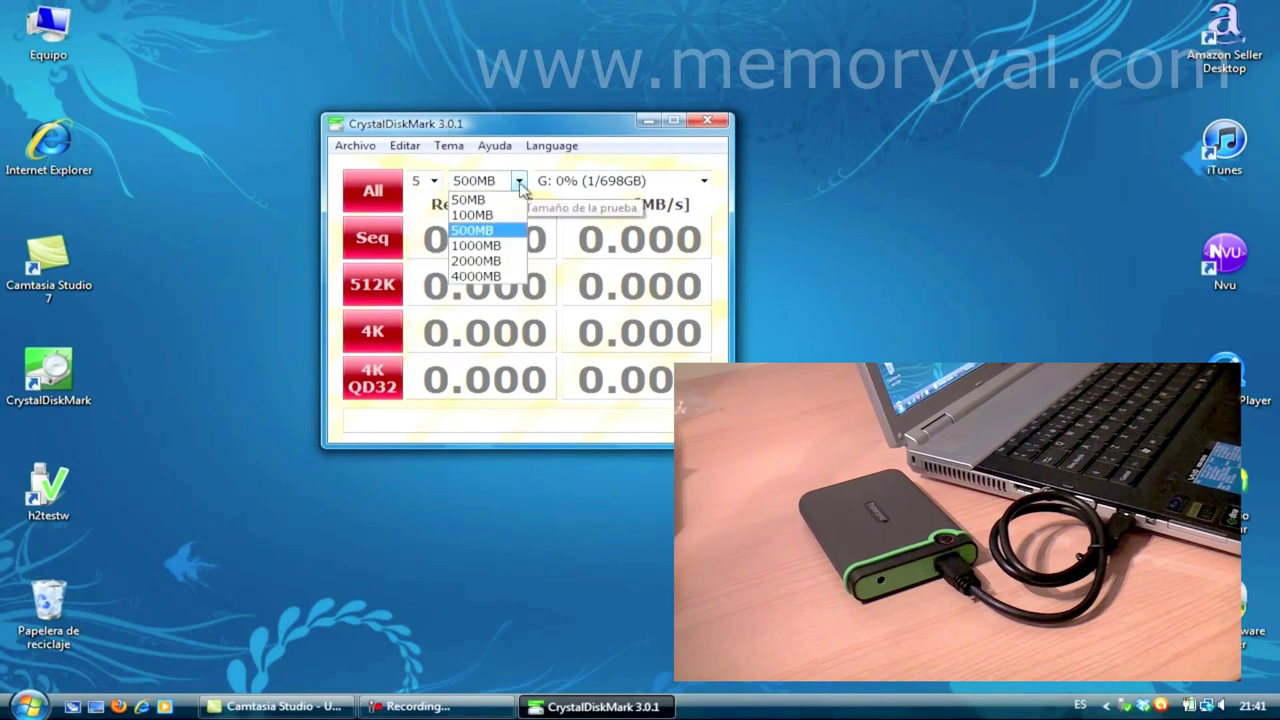
click(488, 232)
click(588, 181)
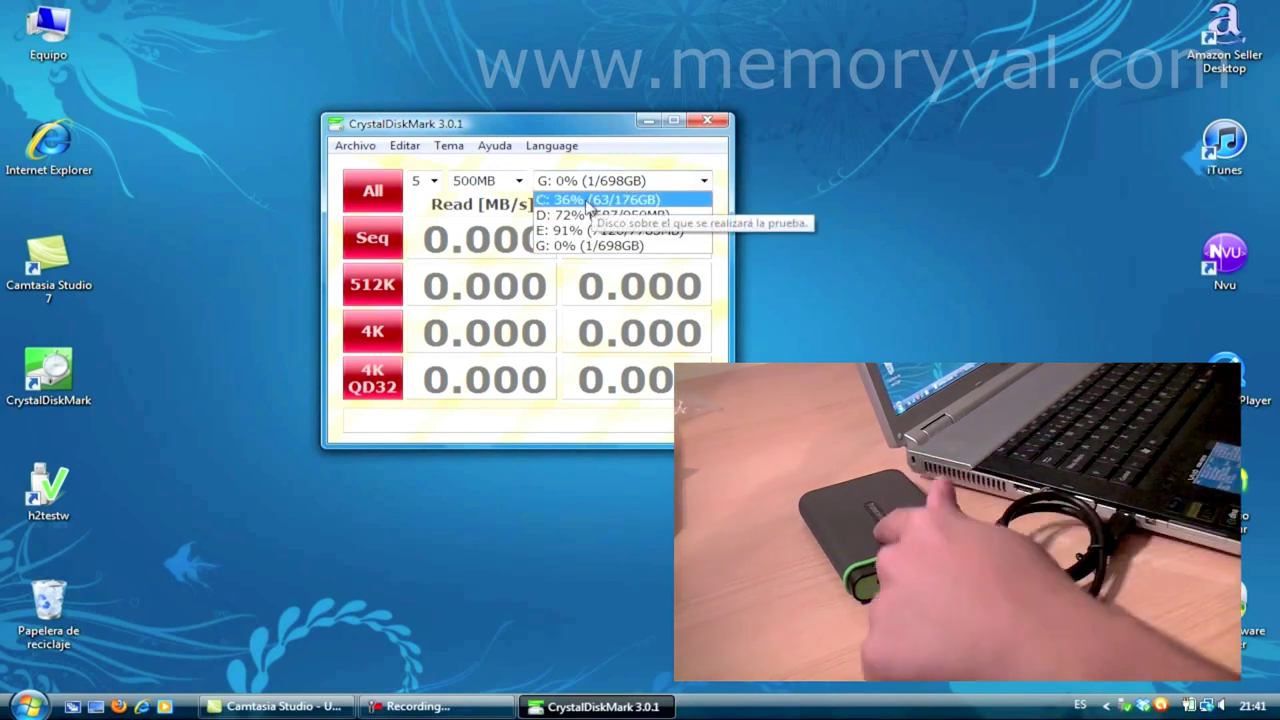
click(613, 246)
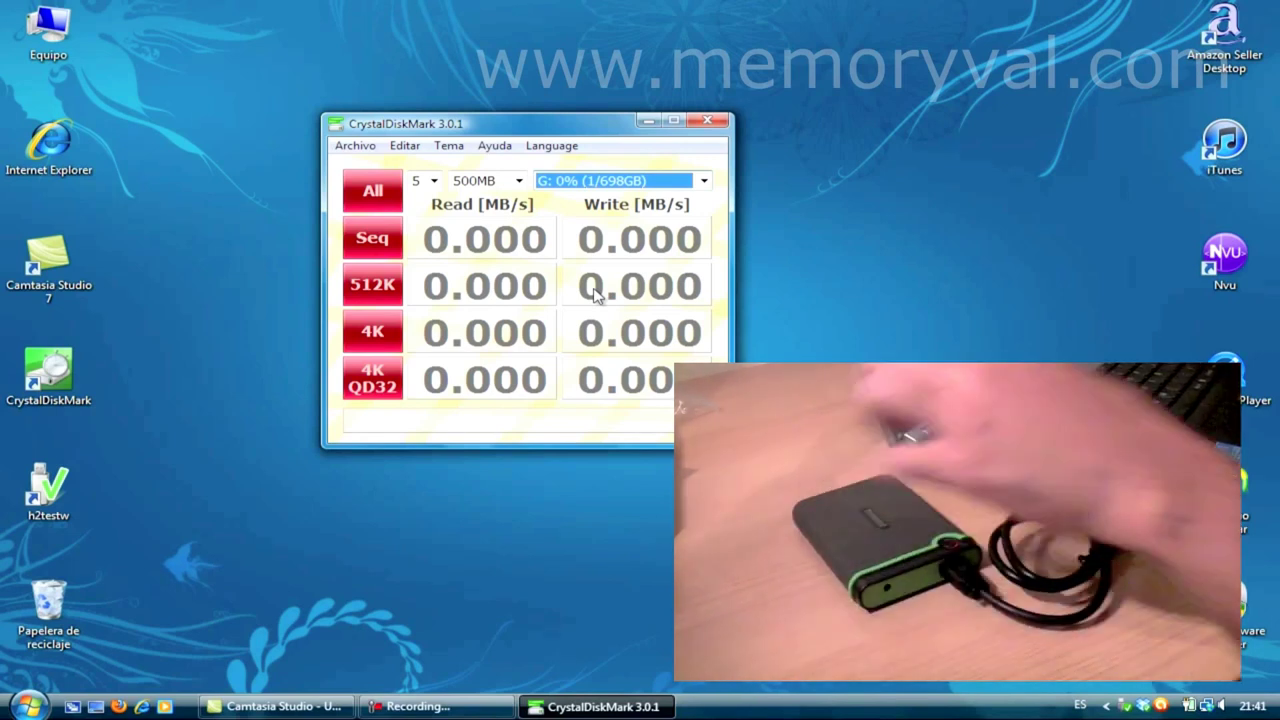
Step: Run all read and write tests on drive G: and move the benchmark window to the desktop's upper-left area
click(382, 196)
drag(431, 135, 300, 139)
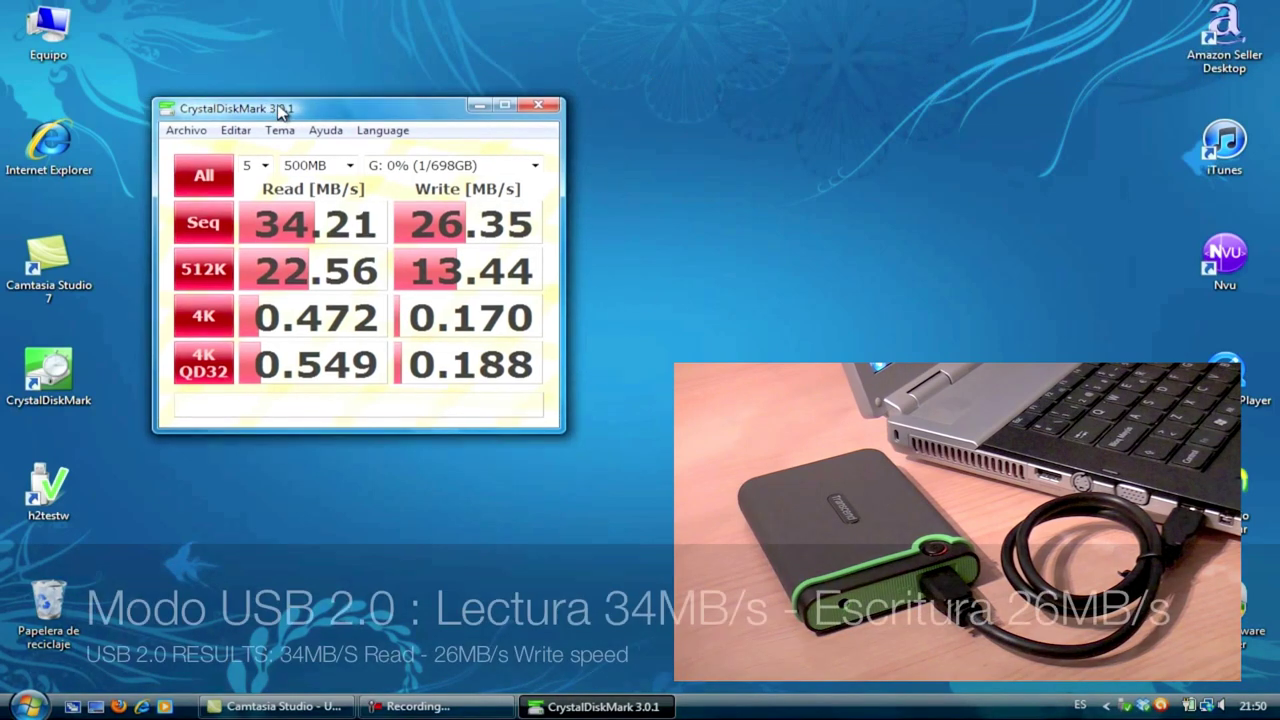
drag(280, 112, 249, 86)
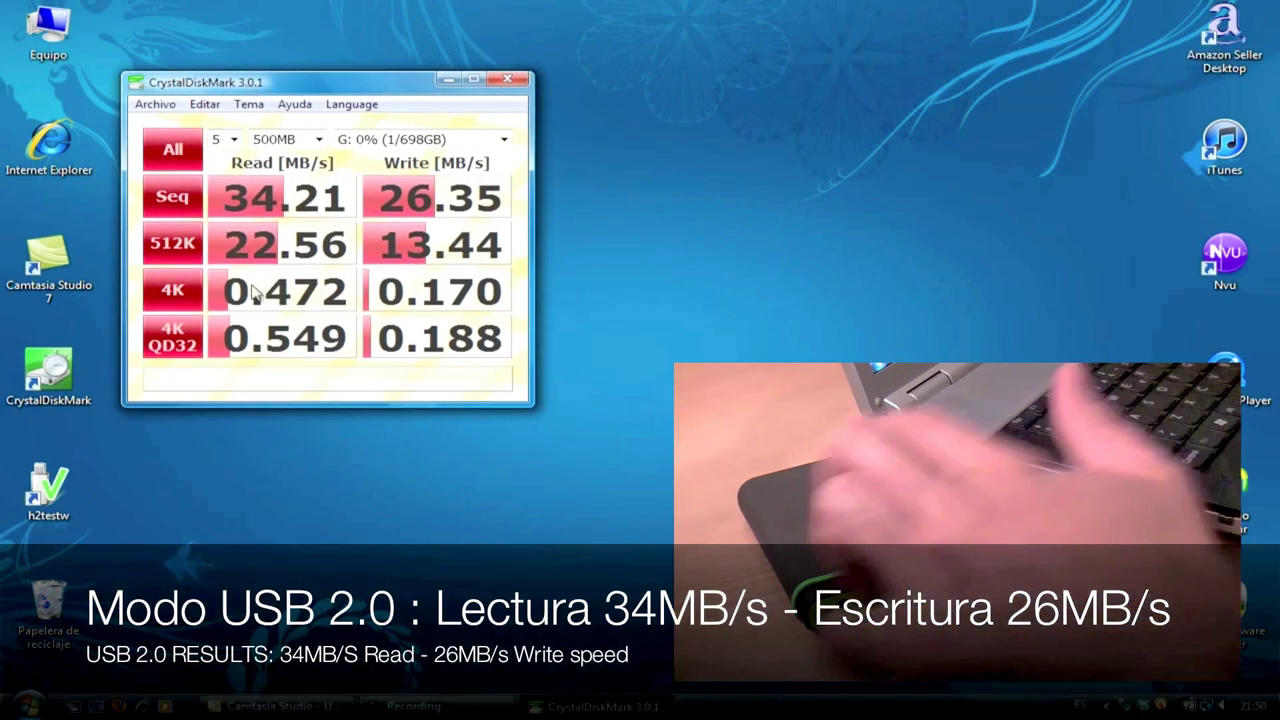
mouse_move(255, 290)
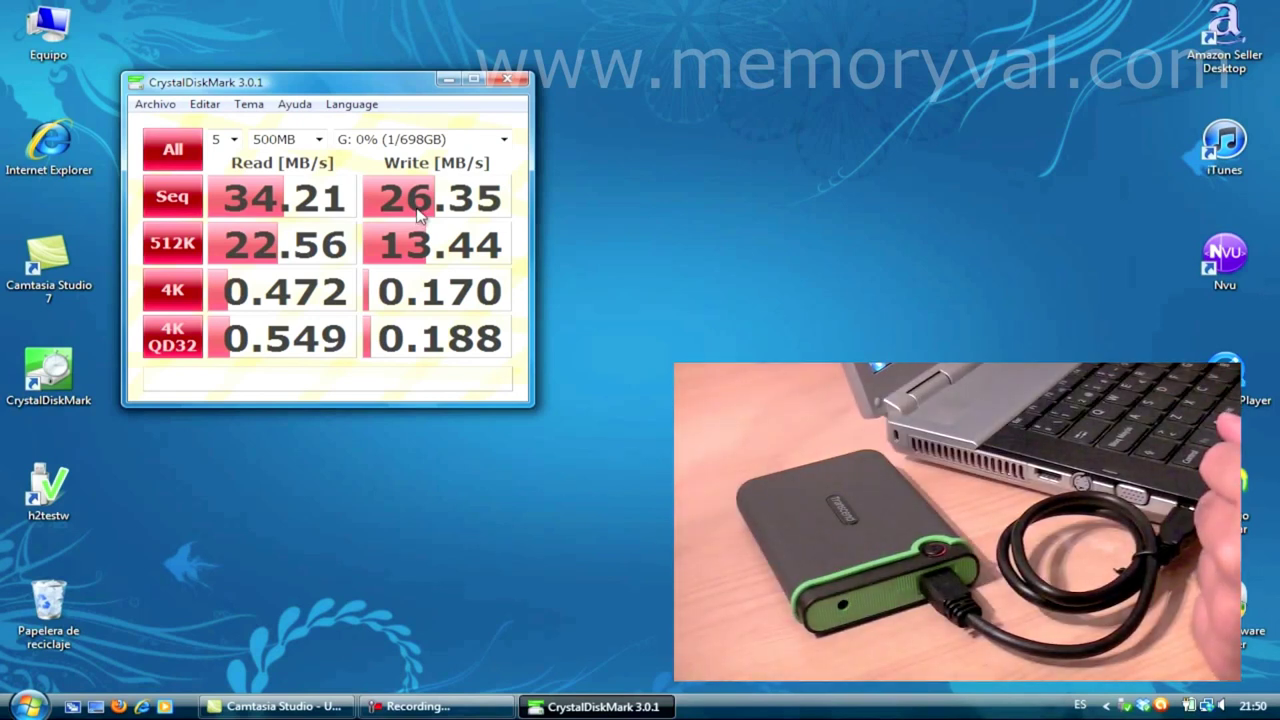
Step: Stop the USB mass storage device with safe hardware removal and close the removal dialog
double_click(1126, 708)
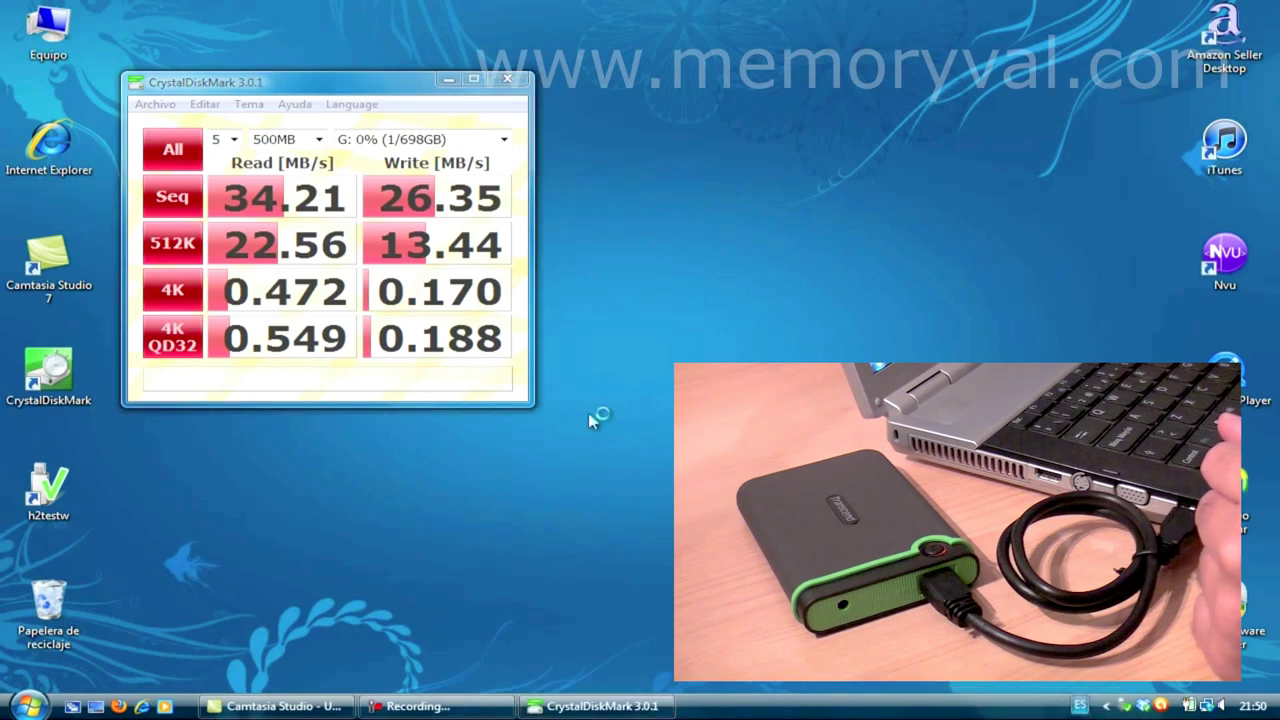
click(541, 465)
click(503, 434)
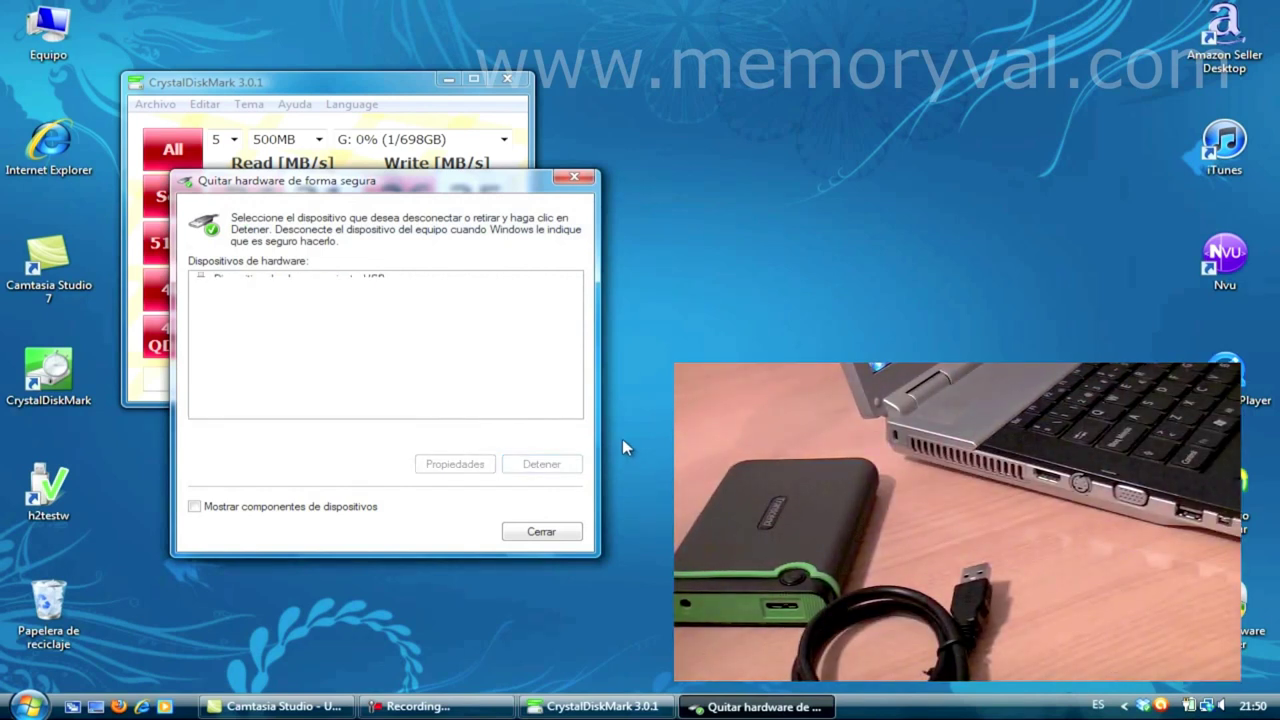
click(540, 532)
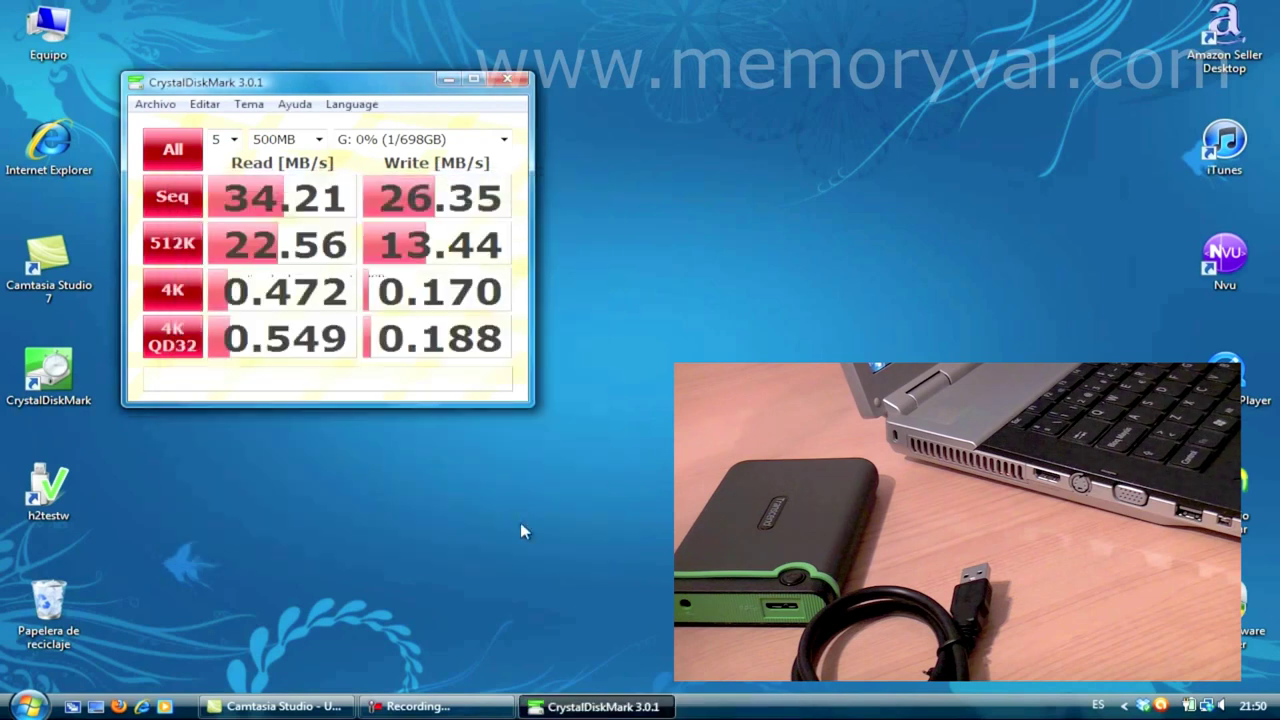
Step: Switch to Paint and paste a screenshot of the desktop with the benchmark results into a new drawing
click(28, 706)
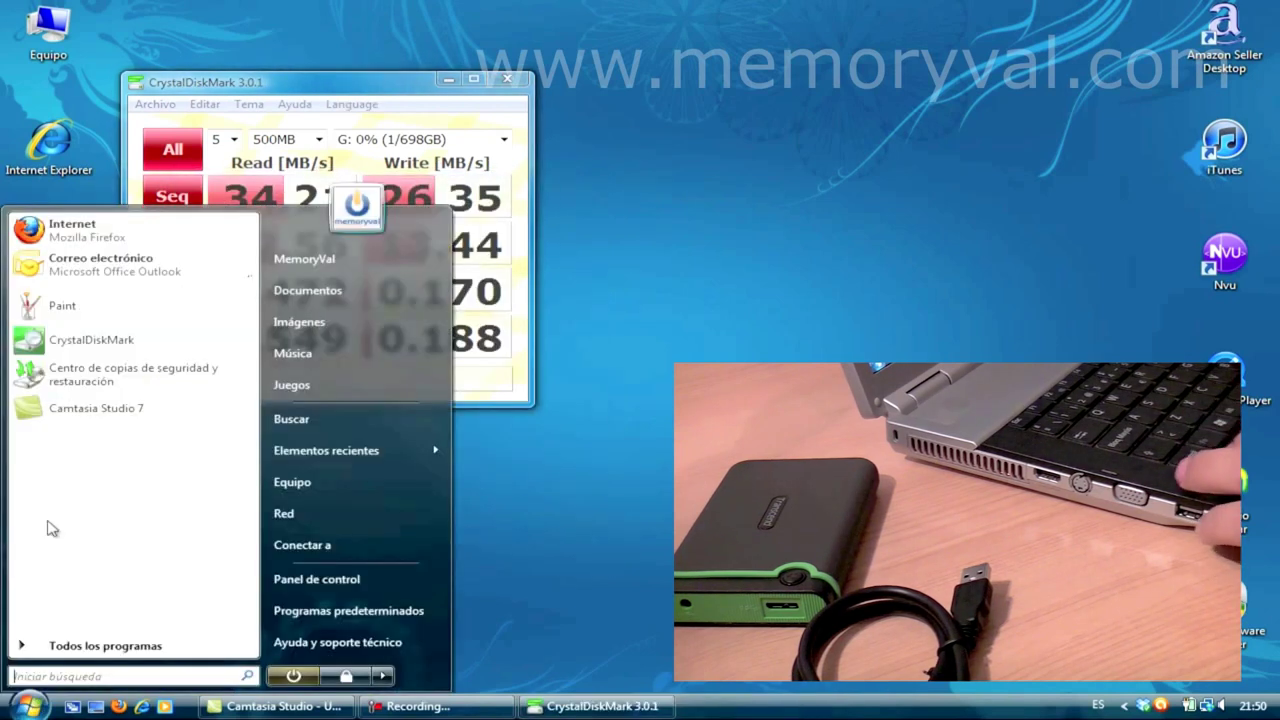
click(521, 437)
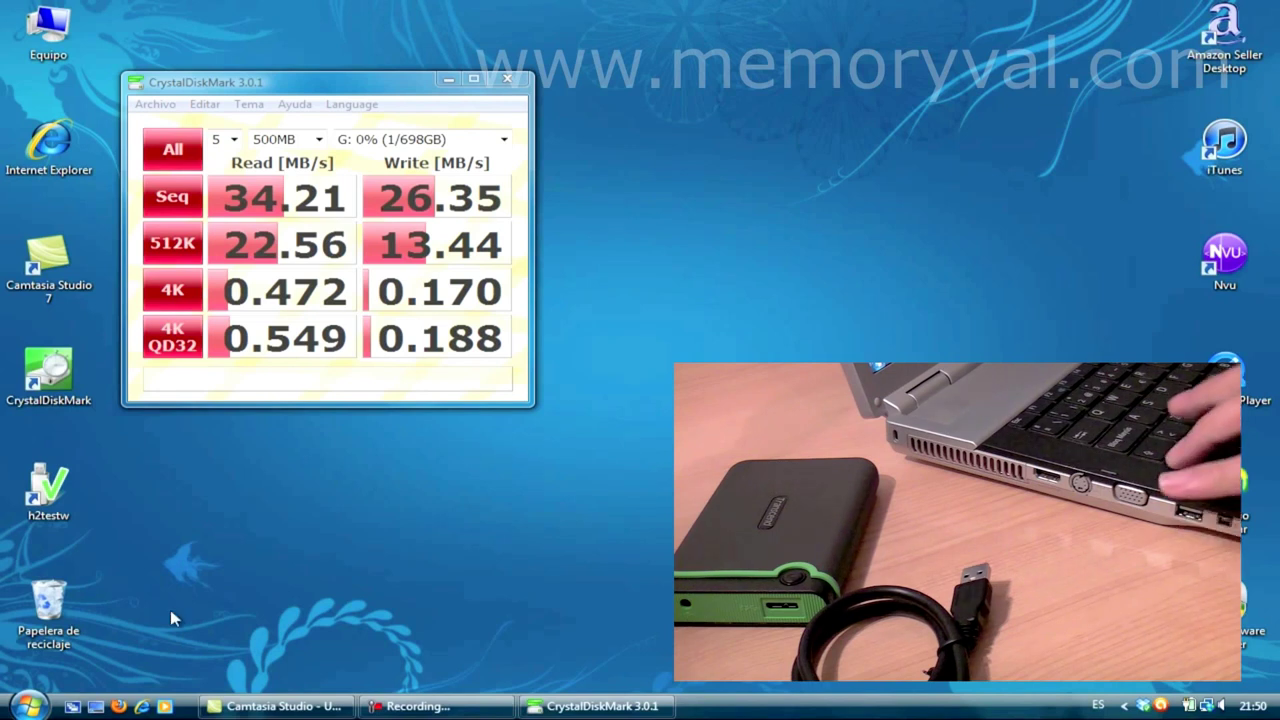
click(28, 706)
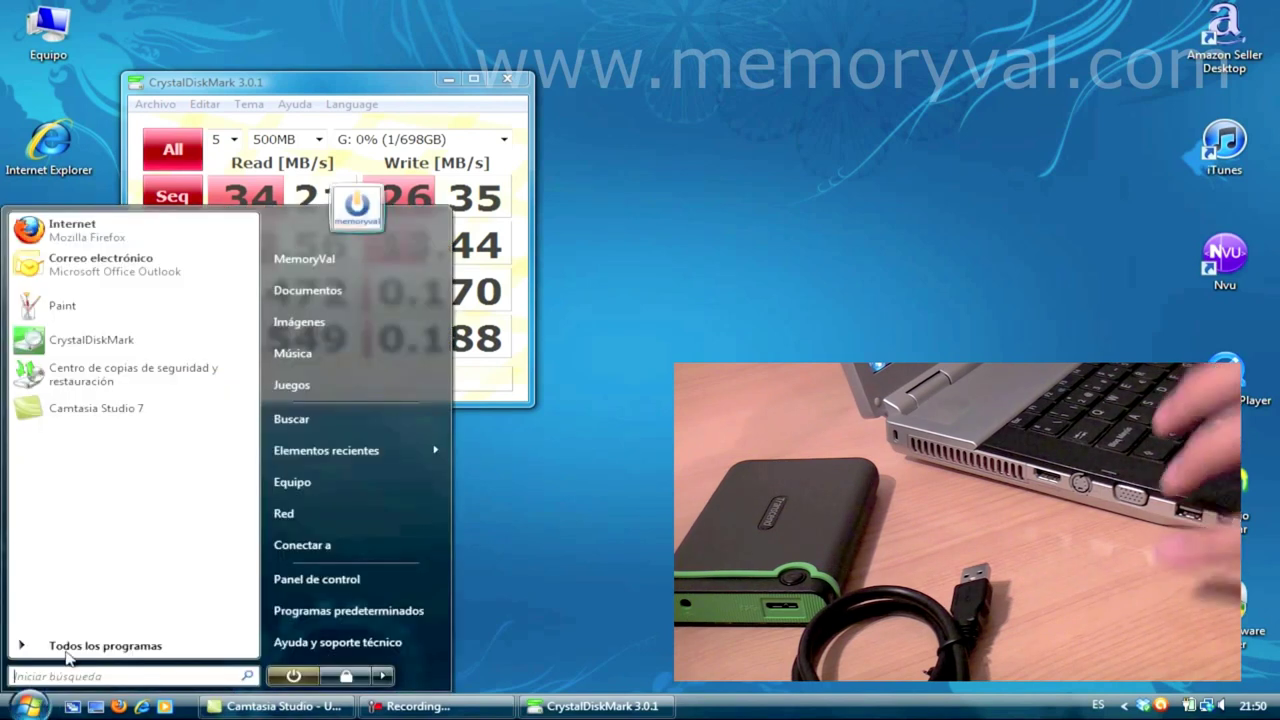
click(100, 312)
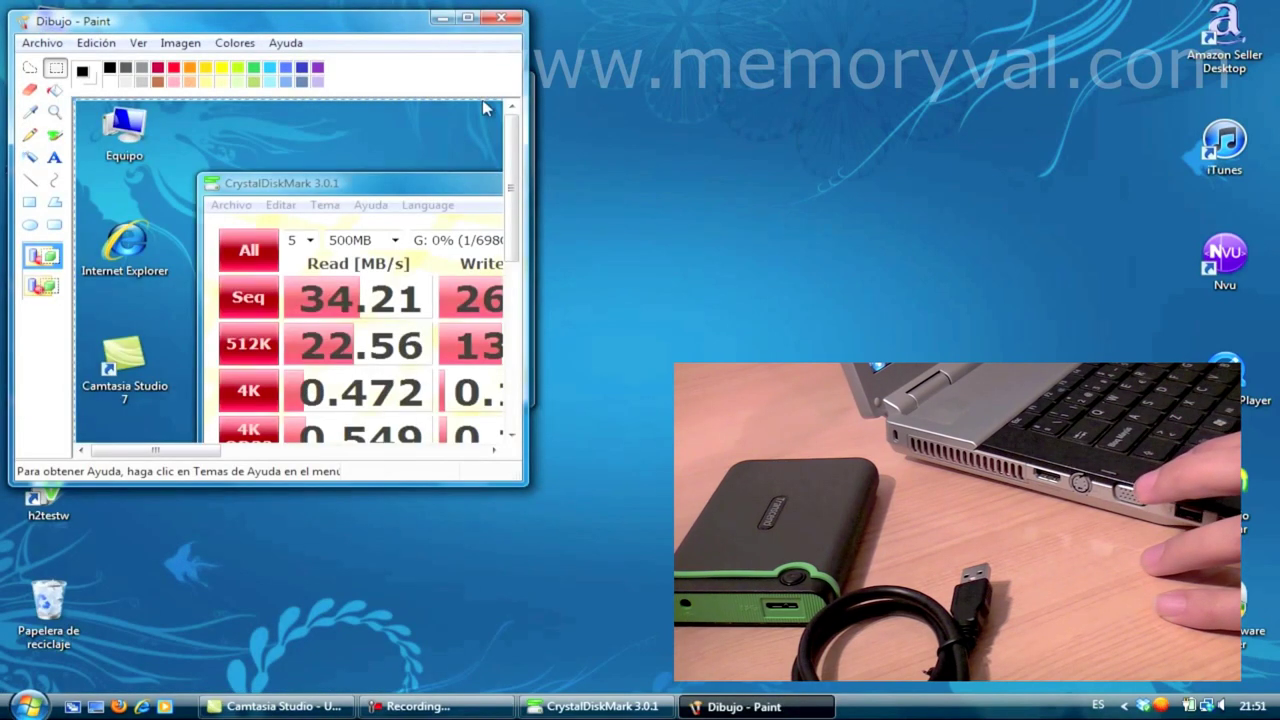
Step: Maximize Paint and crop the canvas just beyond the lower-right corner of the captured benchmark window
click(467, 17)
scroll(1272, 307, down, 3)
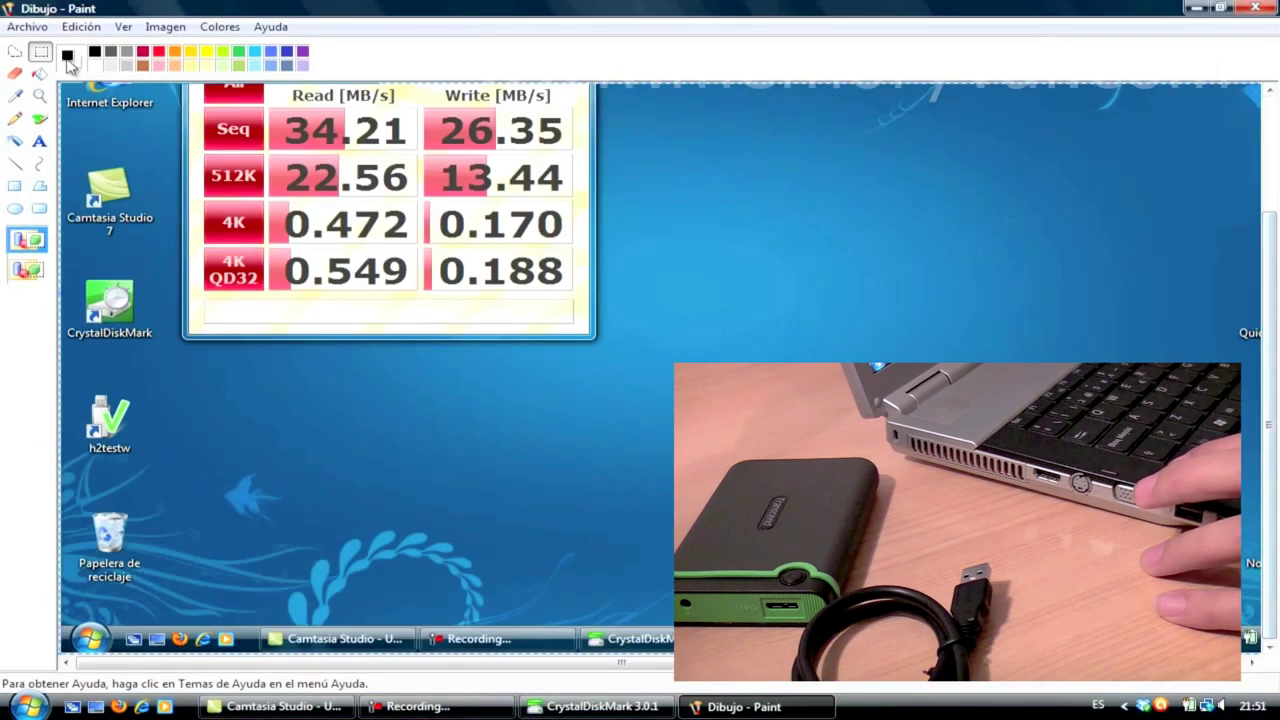
click(1225, 662)
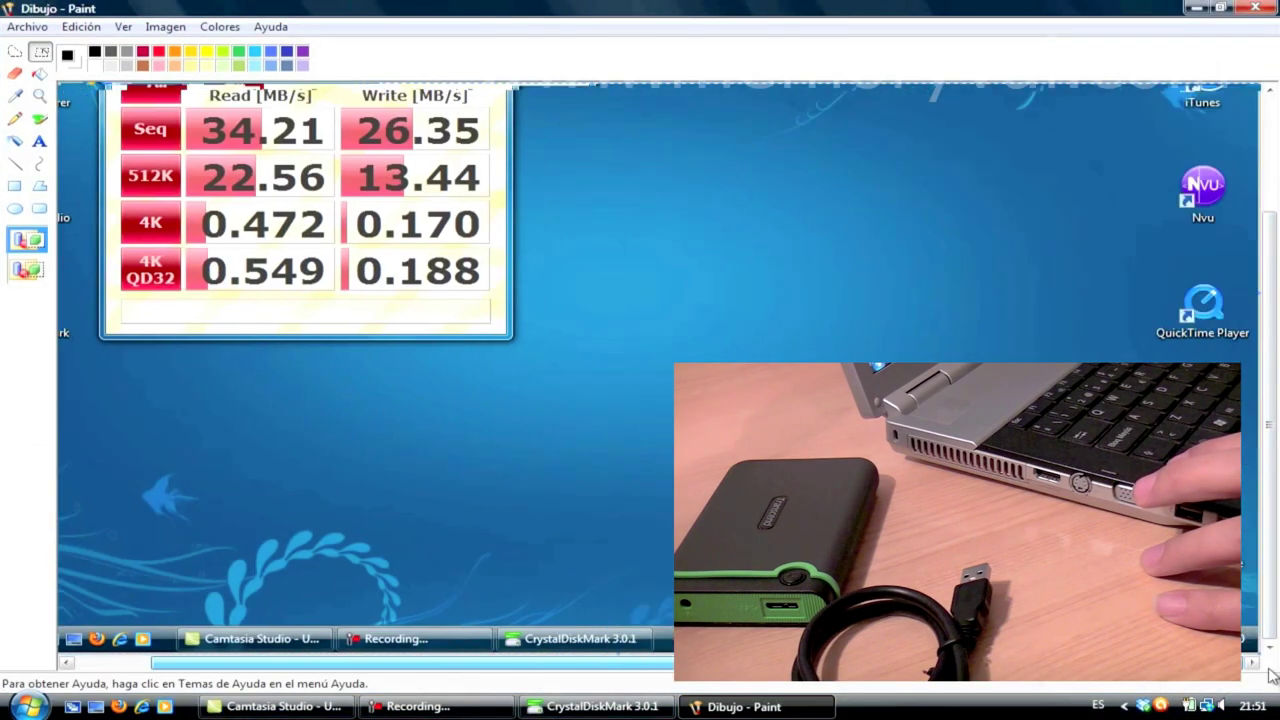
drag(1257, 650, 512, 351)
Step: Rotate the image by 180° and crop the canvas to the remaining two edges of the captured benchmark window
click(166, 27)
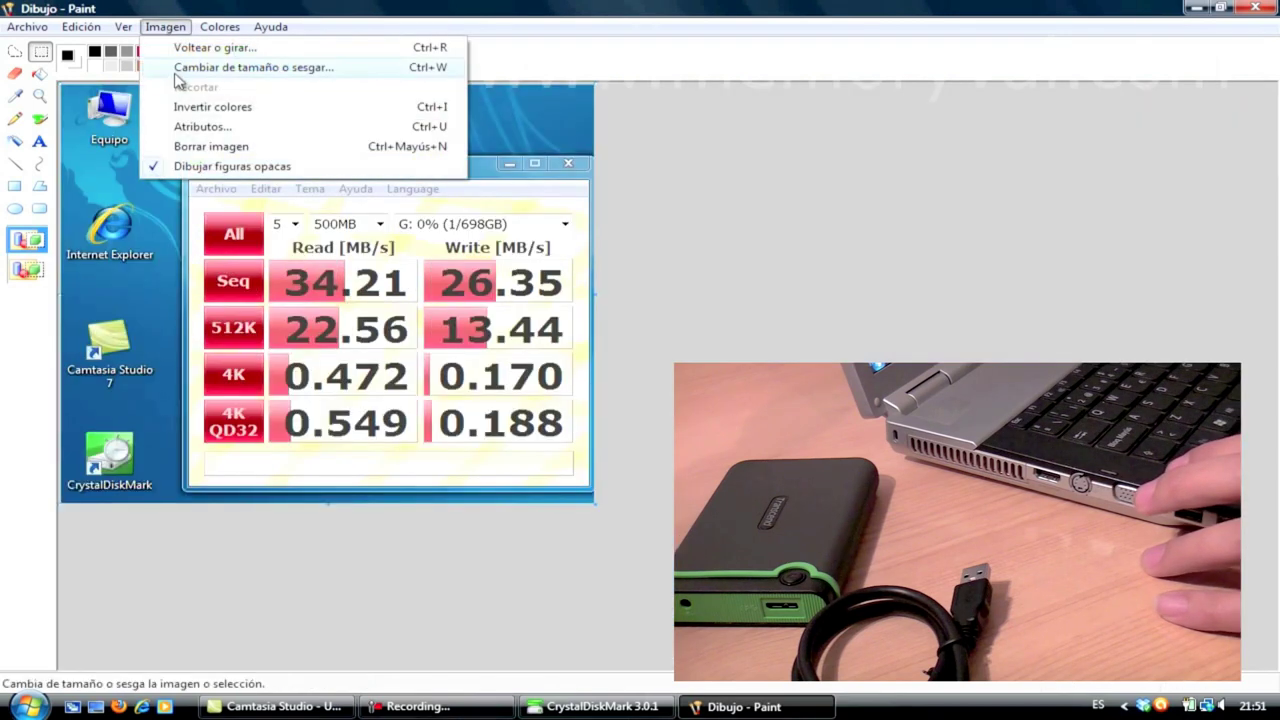
click(178, 48)
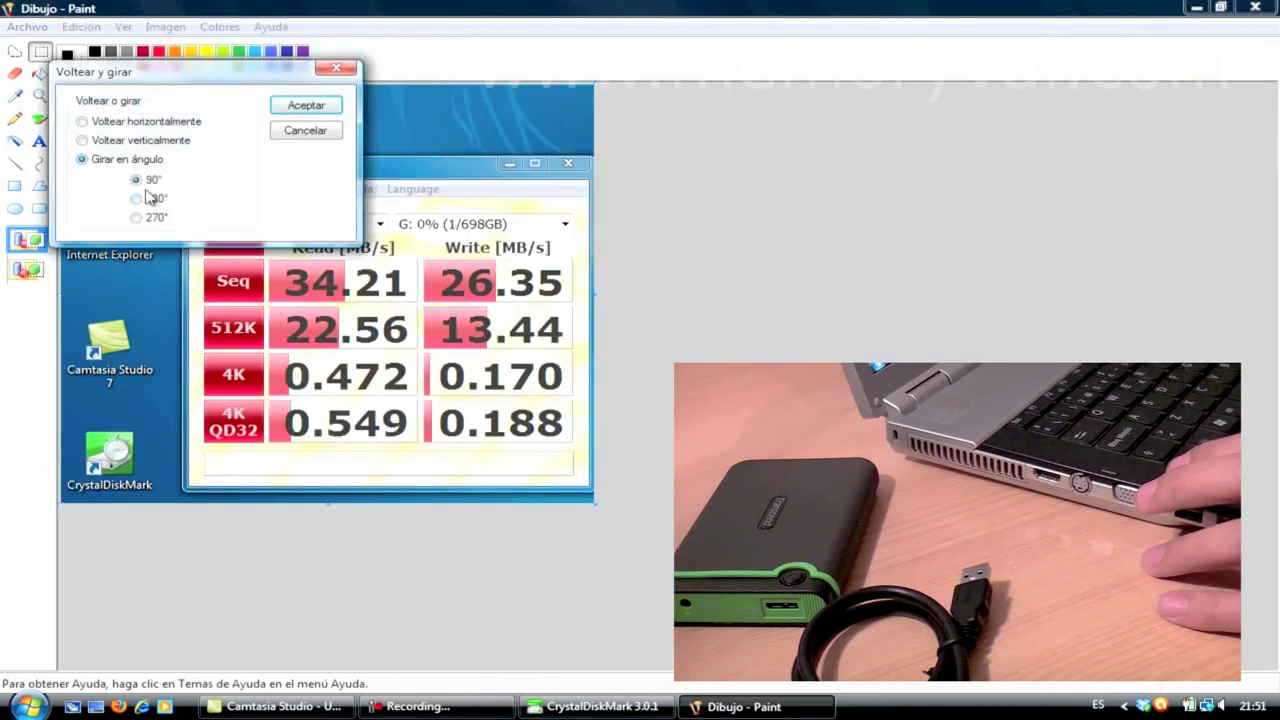
click(303, 106)
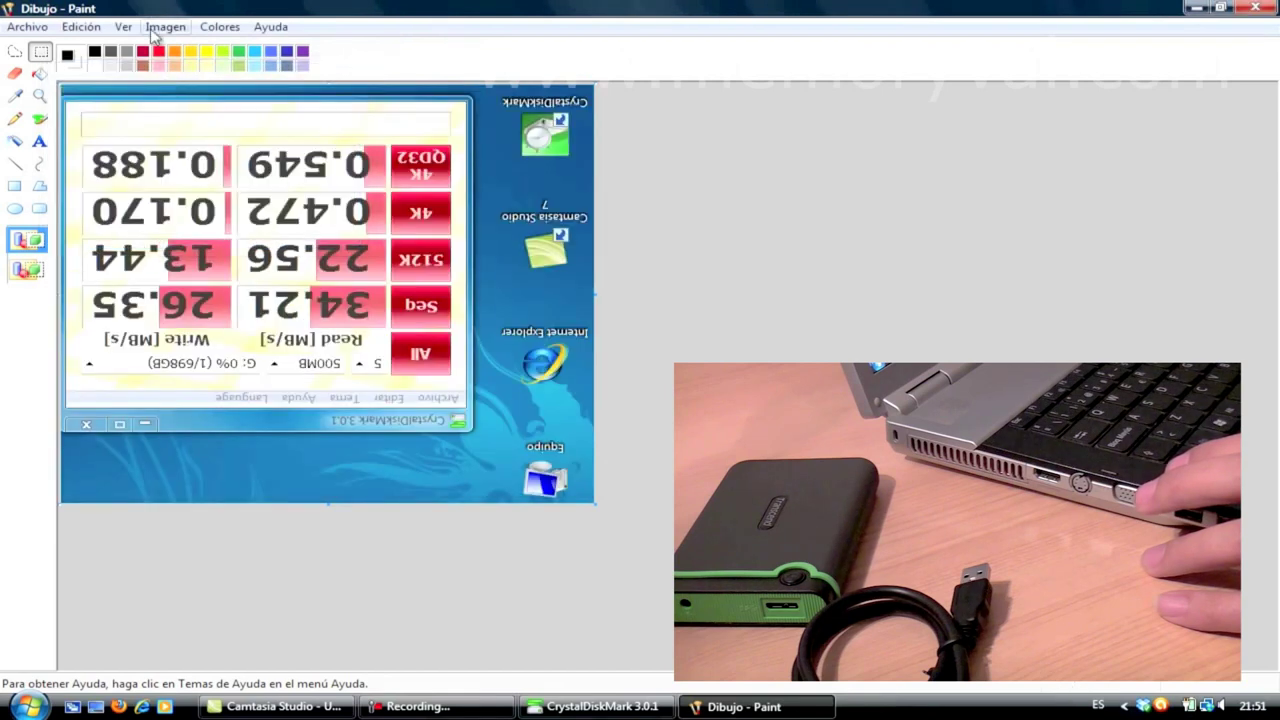
drag(595, 507, 481, 440)
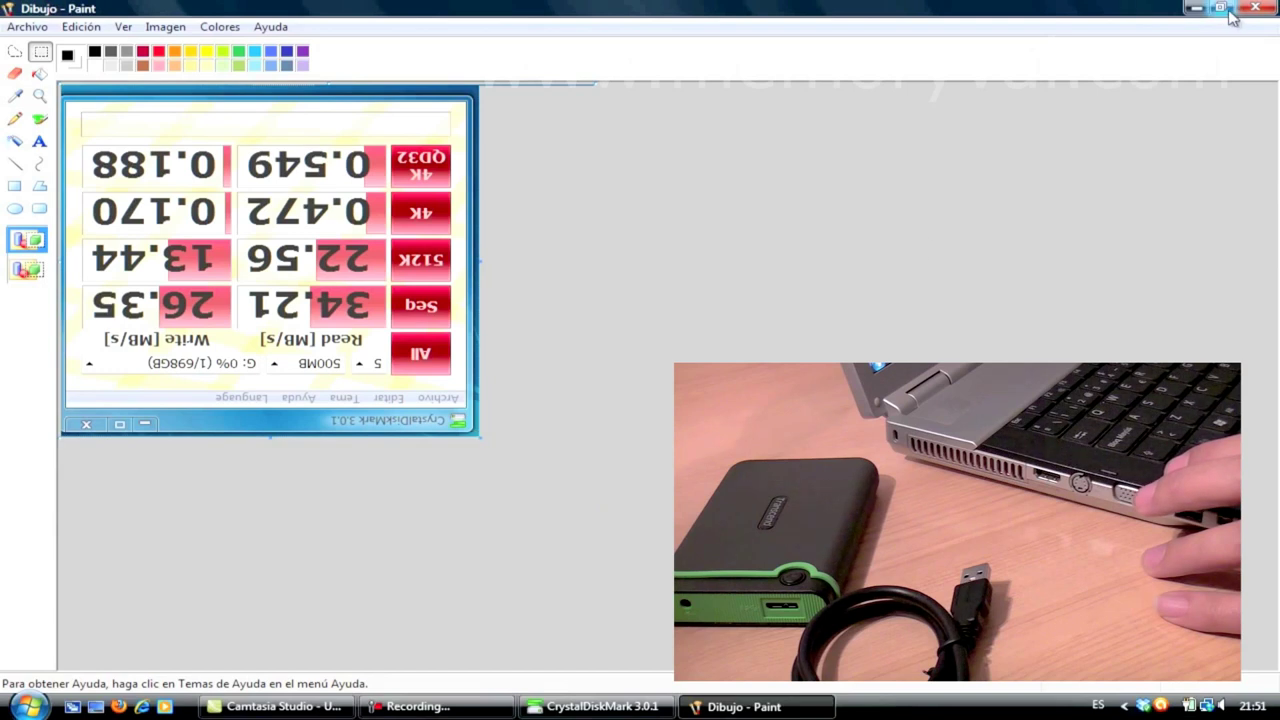
Step: Rotate the cropped image by another 180° to turn it upright
click(165, 27)
click(188, 58)
click(108, 160)
click(137, 198)
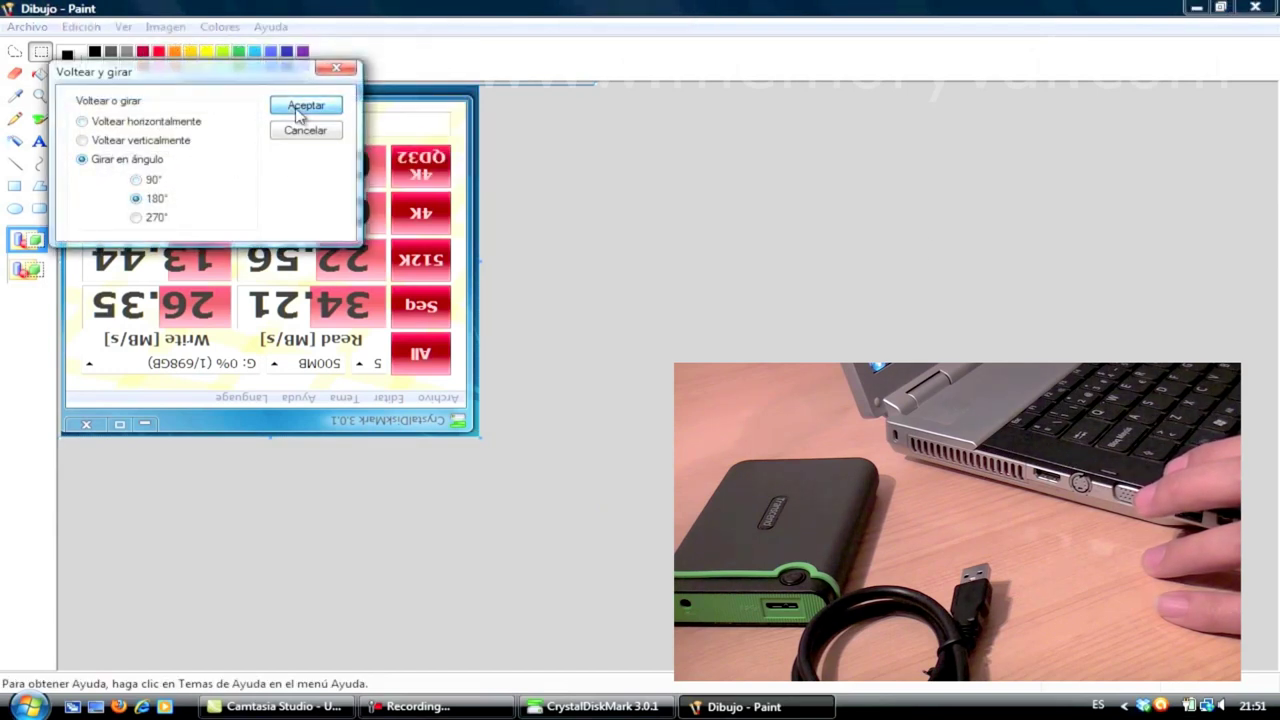
click(303, 110)
Step: Restore Paint to a smaller window fitting the cropped image and arrange it side by side with the benchmark window
click(1220, 7)
mouse_move(528, 481)
mouse_down()
mouse_move(555, 494)
mouse_move(512, 475)
mouse_up()
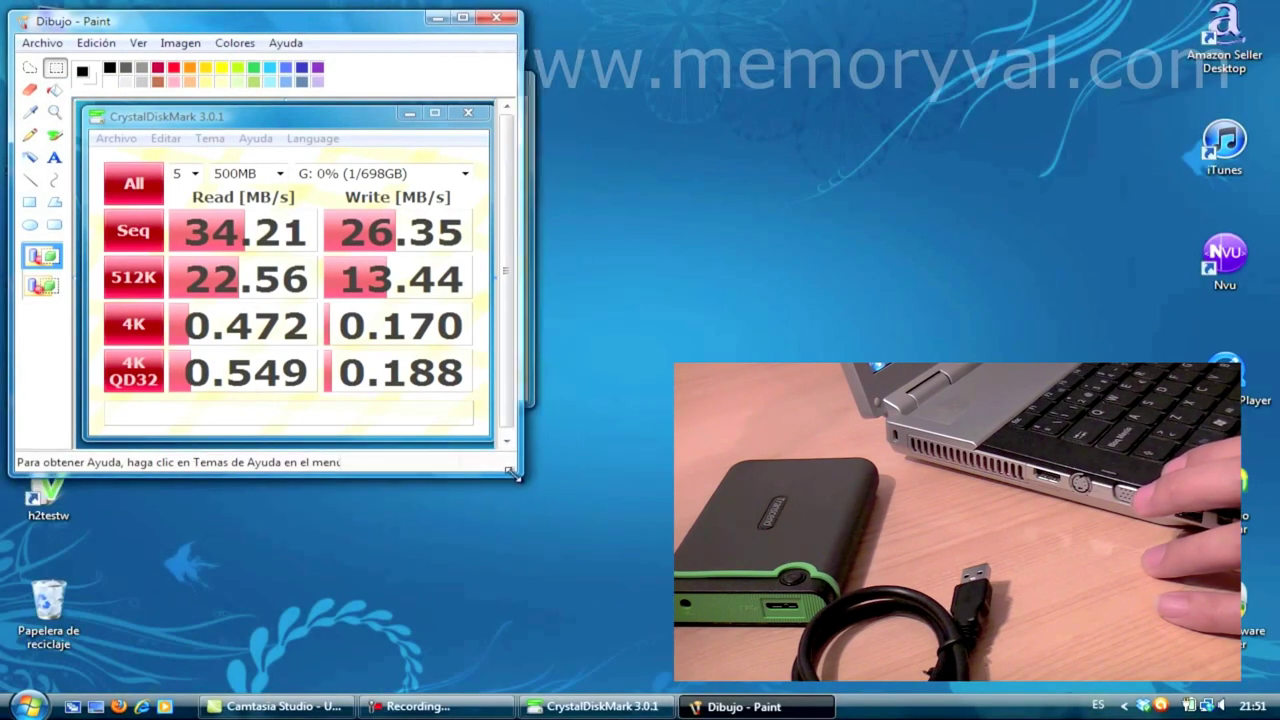
mouse_move(368, 34)
mouse_down()
mouse_move(336, 87)
mouse_move(768, 70)
mouse_up()
key(alt+Tab)
drag(285, 78, 323, 24)
drag(613, 168, 615, 113)
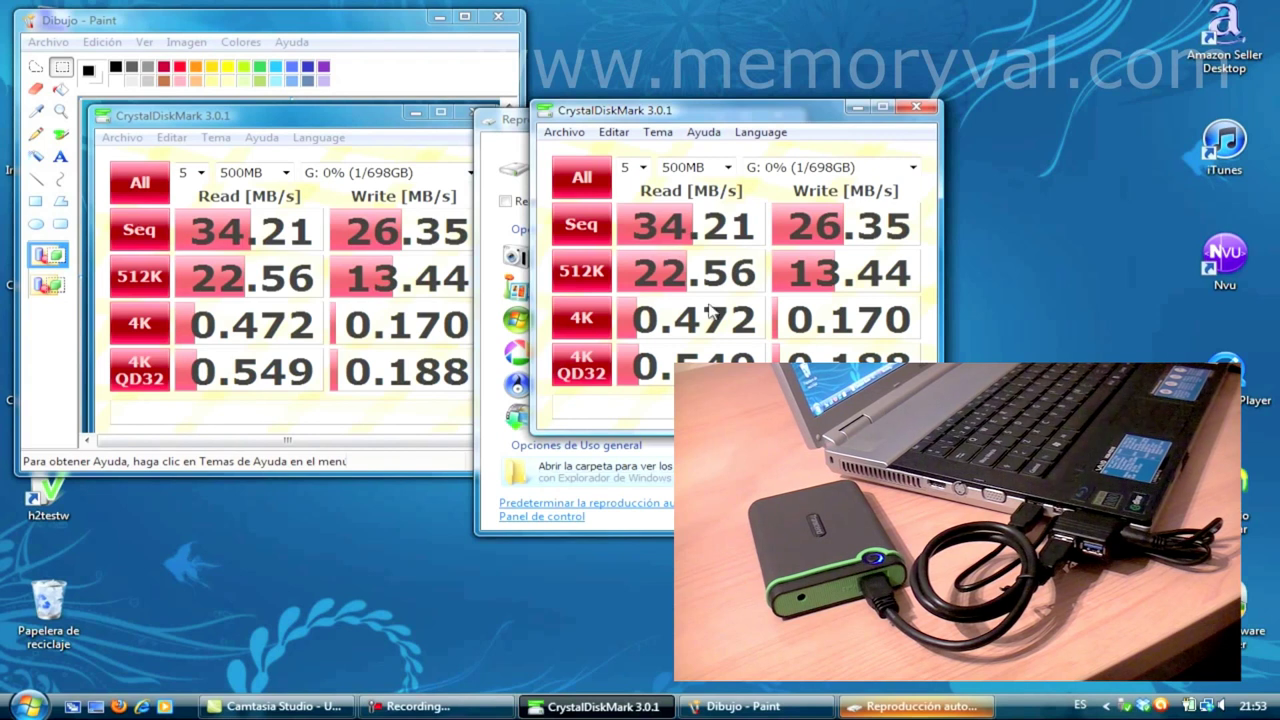
Step: Close the AutoPlay window and rerun all benchmark tests on drive G: with the drive connected in USB 3.0 mode
drag(510, 120, 402, 180)
click(664, 179)
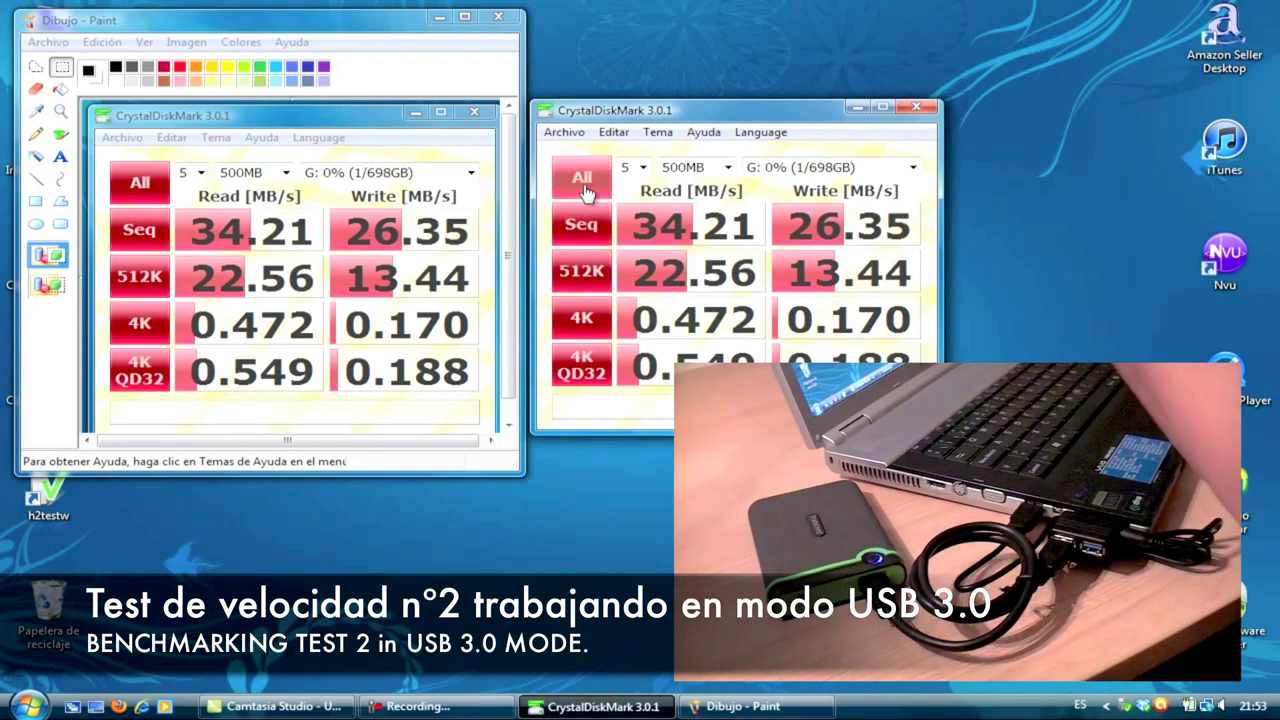
click(582, 182)
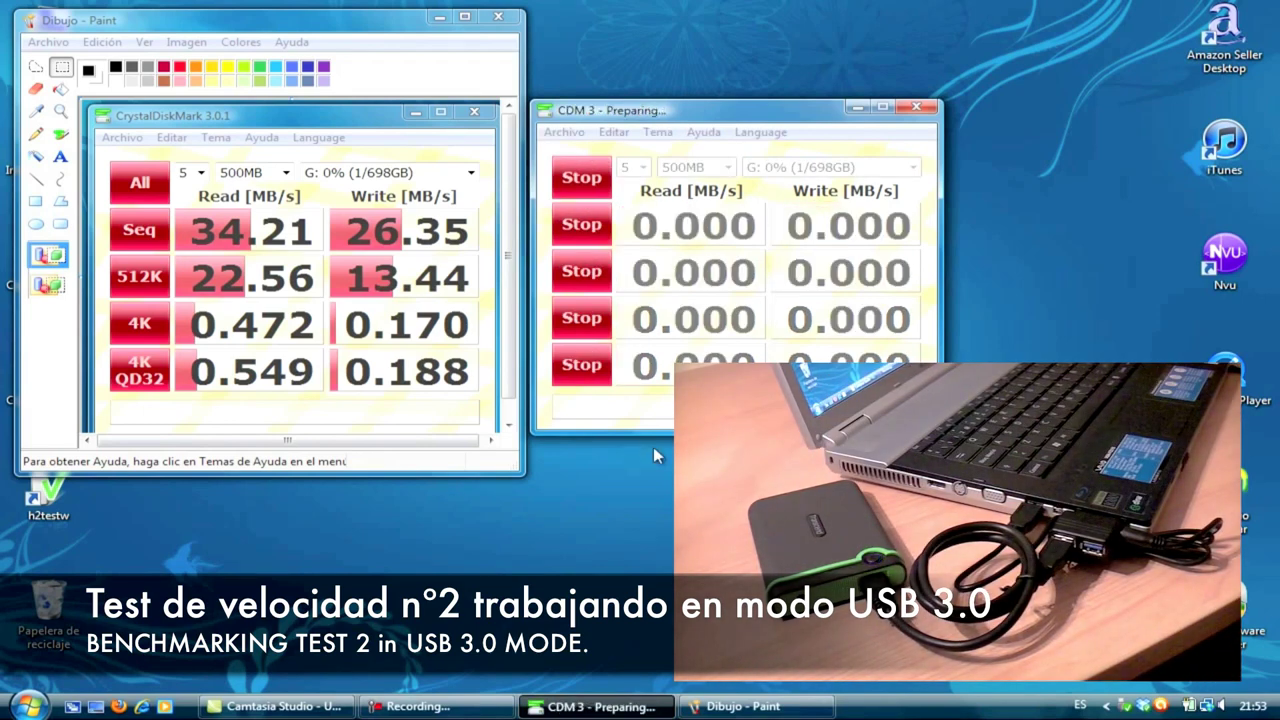